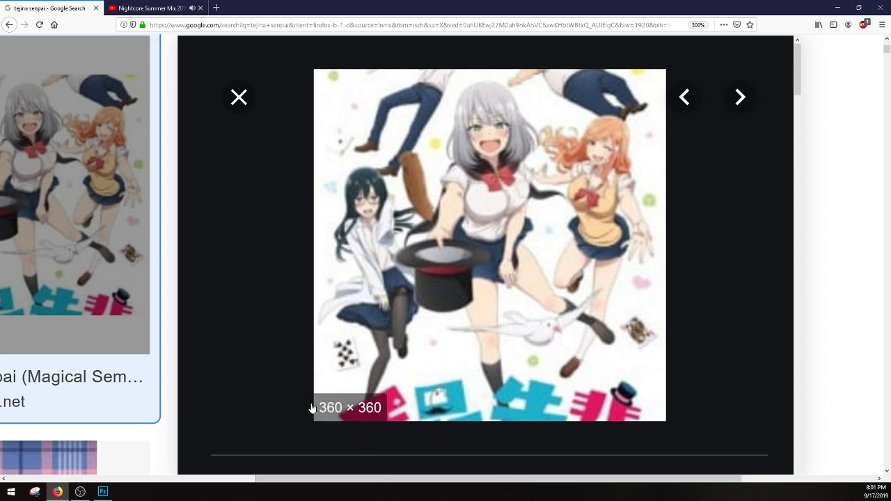
Step: Look through the Tejina-senpai image results for reference pictures of the character's open-mouth expressions
{"action": "left_click_drag", "start_coordinate": [264, 480], "coordinate": [17, 481]}
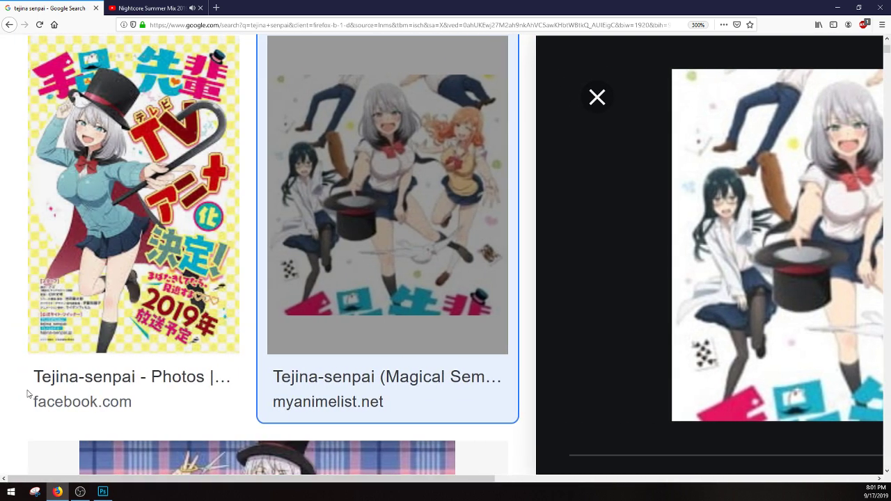
{"action": "scroll", "coordinate": [44, 286], "scroll_direction": "down", "scroll_amount": 7}
{"action": "scroll", "coordinate": [89, 307], "scroll_direction": "up", "scroll_amount": 2}
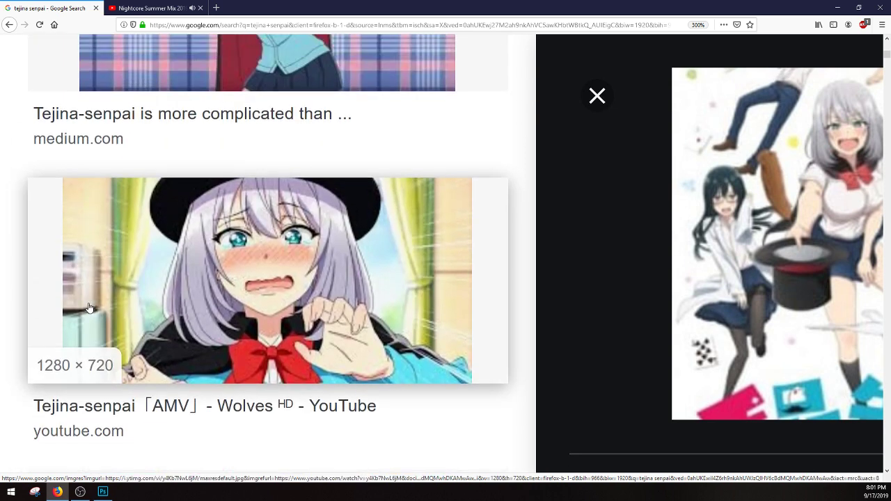
{"action": "scroll", "coordinate": [89, 310], "scroll_direction": "up", "scroll_amount": 1}
{"action": "scroll", "coordinate": [132, 285], "scroll_direction": "down", "scroll_amount": 2}
{"action": "scroll", "coordinate": [132, 284], "scroll_direction": "down", "scroll_amount": 3}
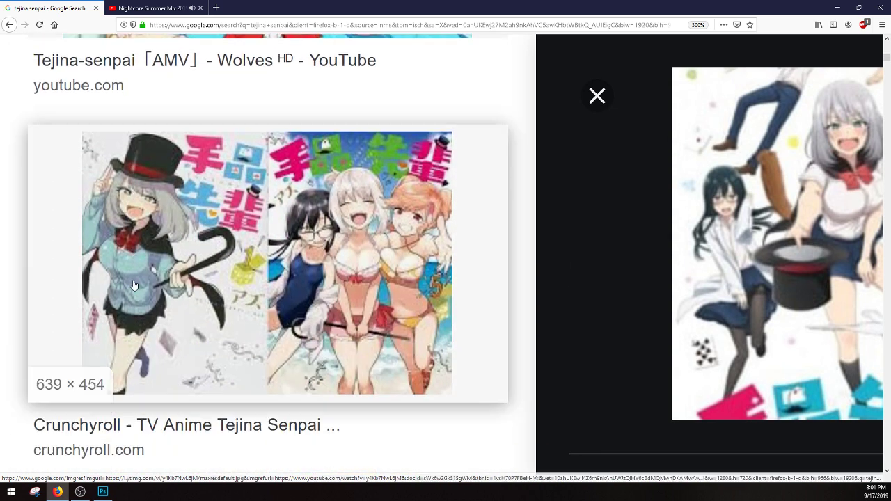
{"action": "scroll", "coordinate": [135, 285], "scroll_direction": "down", "scroll_amount": 2}
{"action": "scroll", "coordinate": [295, 279], "scroll_direction": "up", "scroll_amount": 2}
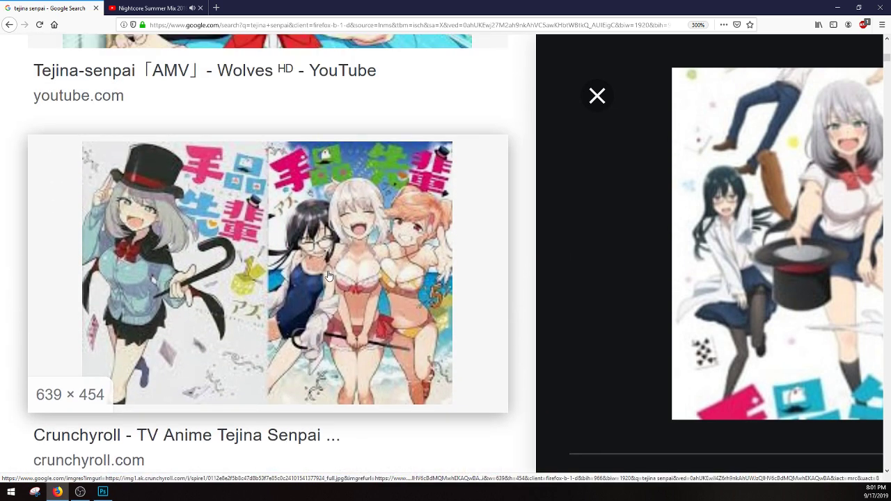
{"action": "scroll", "coordinate": [312, 277], "scroll_direction": "down", "scroll_amount": 5}
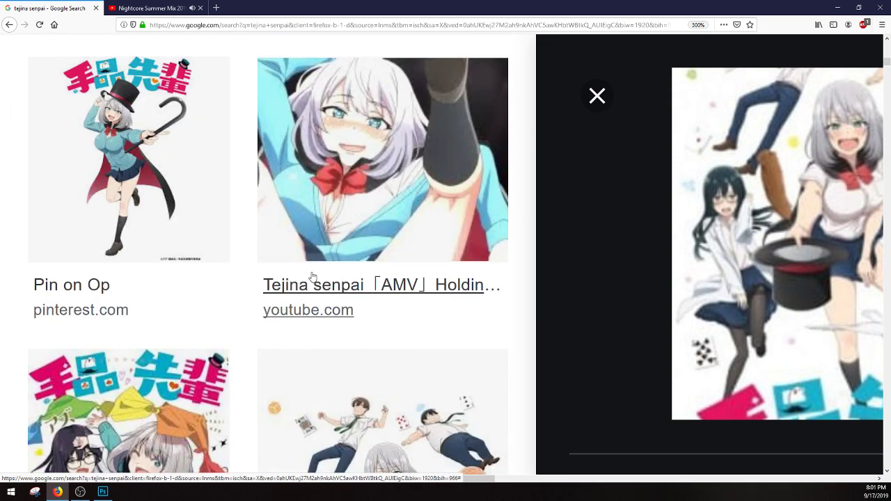
{"action": "scroll", "coordinate": [195, 201], "scroll_direction": "down", "scroll_amount": 5}
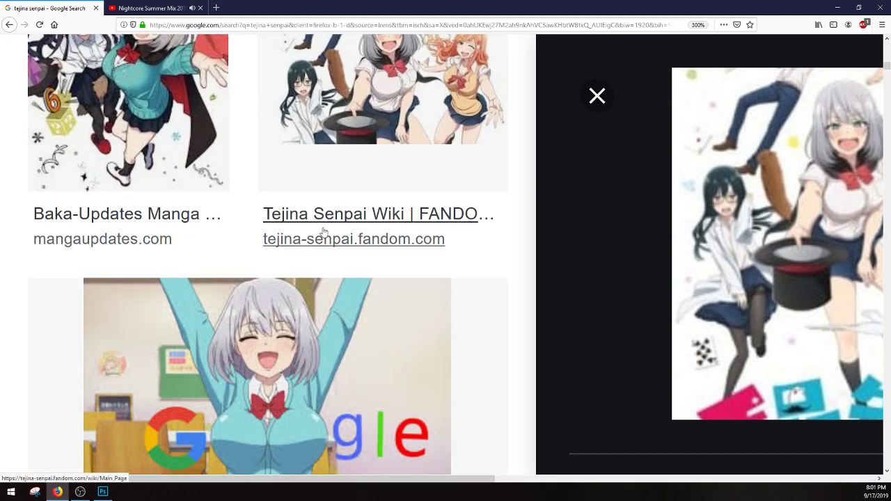
{"action": "scroll", "coordinate": [324, 232], "scroll_direction": "down", "scroll_amount": 5}
{"action": "scroll", "coordinate": [225, 292], "scroll_direction": "up", "scroll_amount": 5}
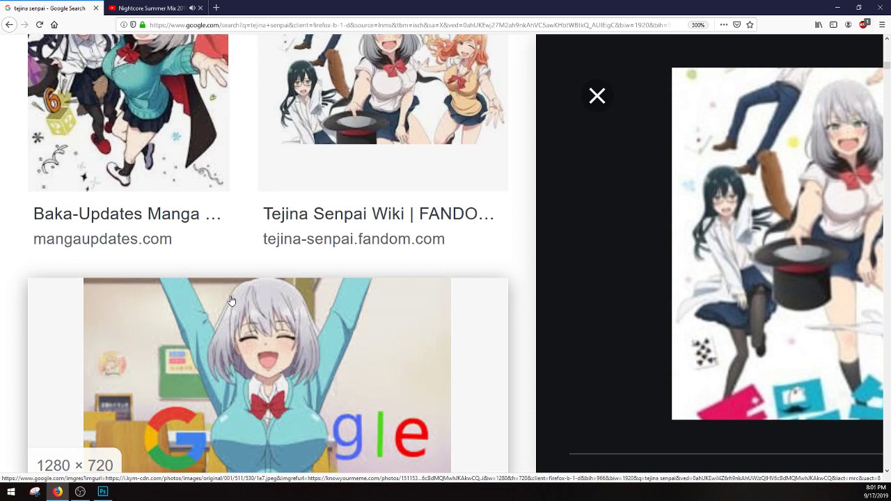
{"action": "scroll", "coordinate": [404, 325], "scroll_direction": "down", "scroll_amount": 5}
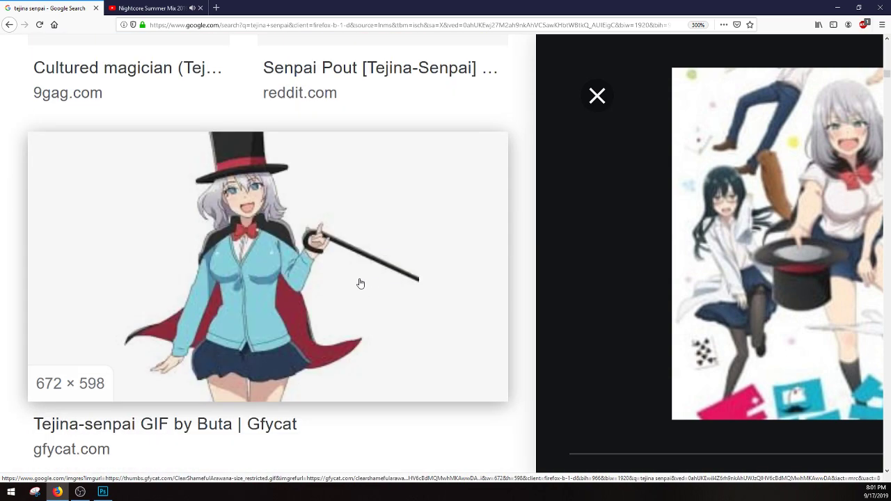
{"action": "scroll", "coordinate": [317, 280], "scroll_direction": "down", "scroll_amount": 4}
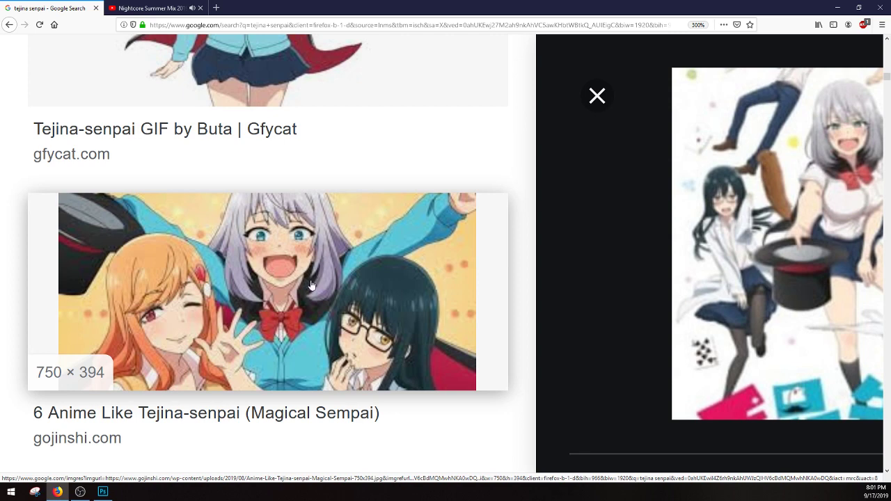
Step: Switch to Photoshop and draw a large crossed numeral 7 in the upper middle of the blank canvas with the brush
{"action": "left_click", "coordinate": [102, 491]}
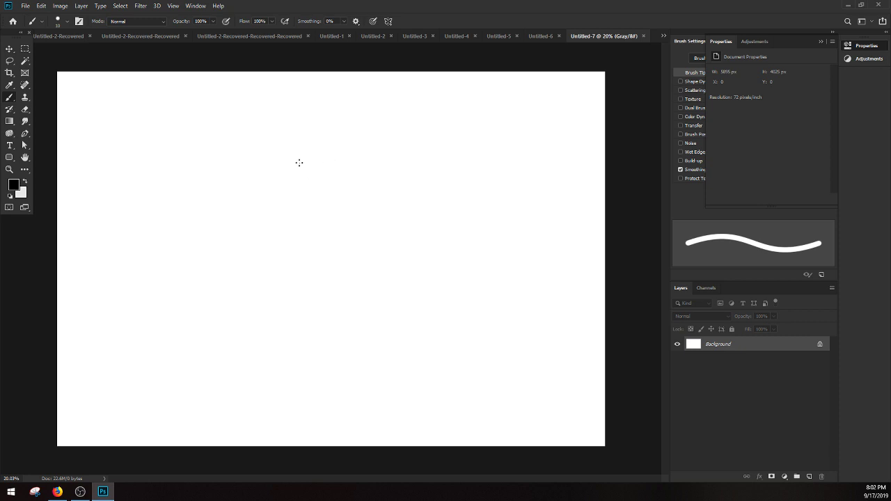
{"action": "mouse_move", "coordinate": [278, 163]}
{"action": "left_mouse_down"}
{"action": "mouse_move", "coordinate": [365, 165]}
{"action": "mouse_move", "coordinate": [278, 249]}
{"action": "left_mouse_up"}
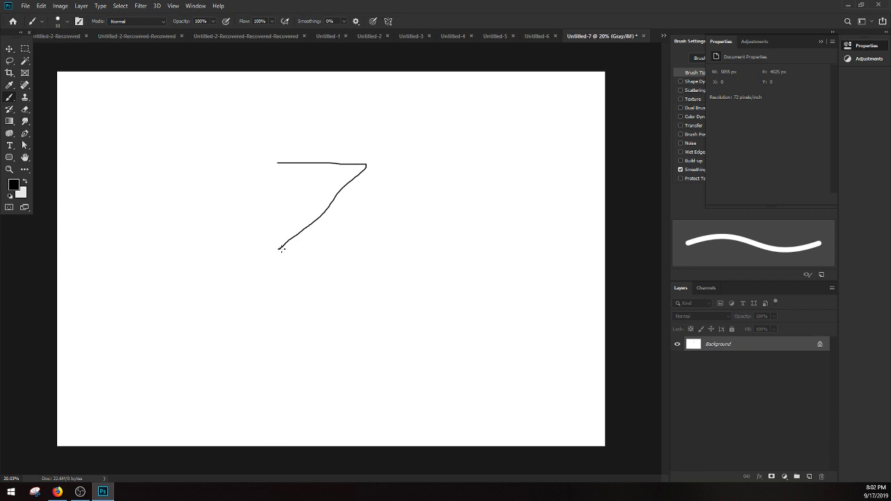
{"action": "left_click_drag", "start_coordinate": [304, 216], "coordinate": [365, 211]}
Step: Handwrite the plus points "+ cute" and "+ informative" below the 7, on the left half of the canvas
{"action": "mouse_move", "coordinate": [139, 298]}
{"action": "left_mouse_down"}
{"action": "mouse_move", "coordinate": [195, 298]}
{"action": "mouse_move", "coordinate": [199, 312]}
{"action": "mouse_move", "coordinate": [204, 292]}
{"action": "mouse_move", "coordinate": [237, 301]}
{"action": "mouse_move", "coordinate": [253, 325]}
{"action": "left_mouse_up"}
{"action": "mouse_move", "coordinate": [136, 343]}
{"action": "left_mouse_down"}
{"action": "mouse_move", "coordinate": [152, 341]}
{"action": "mouse_move", "coordinate": [149, 354]}
{"action": "mouse_move", "coordinate": [186, 353]}
{"action": "mouse_move", "coordinate": [196, 337]}
{"action": "mouse_move", "coordinate": [196, 347]}
{"action": "mouse_move", "coordinate": [247, 354]}
{"action": "left_mouse_up"}
{"action": "mouse_move", "coordinate": [242, 342]}
{"action": "left_mouse_down"}
{"action": "mouse_move", "coordinate": [286, 341]}
{"action": "mouse_move", "coordinate": [308, 364]}
{"action": "left_mouse_up"}
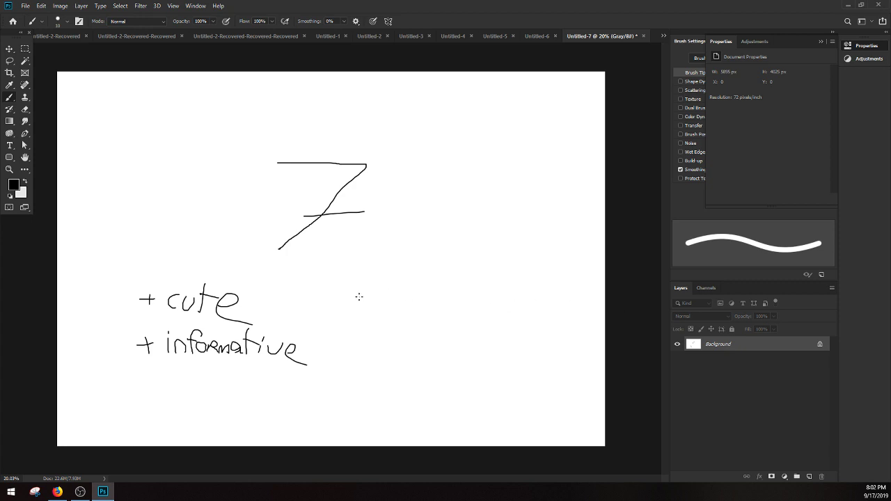
Step: Handwrite the minus point "- RISKAY" on the right half of the canvas, level with "+ cute"
{"action": "left_click_drag", "start_coordinate": [357, 297], "coordinate": [373, 297]}
{"action": "left_click_drag", "start_coordinate": [385, 292], "coordinate": [404, 308]}
{"action": "left_click_drag", "start_coordinate": [399, 307], "coordinate": [424, 308]}
{"action": "mouse_move", "coordinate": [438, 296]}
{"action": "left_mouse_down"}
{"action": "mouse_move", "coordinate": [427, 303]}
{"action": "mouse_move", "coordinate": [439, 307]}
{"action": "left_mouse_up"}
{"action": "mouse_move", "coordinate": [441, 306]}
{"action": "left_mouse_down"}
{"action": "mouse_move", "coordinate": [447, 295]}
{"action": "mouse_move", "coordinate": [464, 305]}
{"action": "left_mouse_up"}
{"action": "left_click_drag", "start_coordinate": [456, 293], "coordinate": [449, 303]}
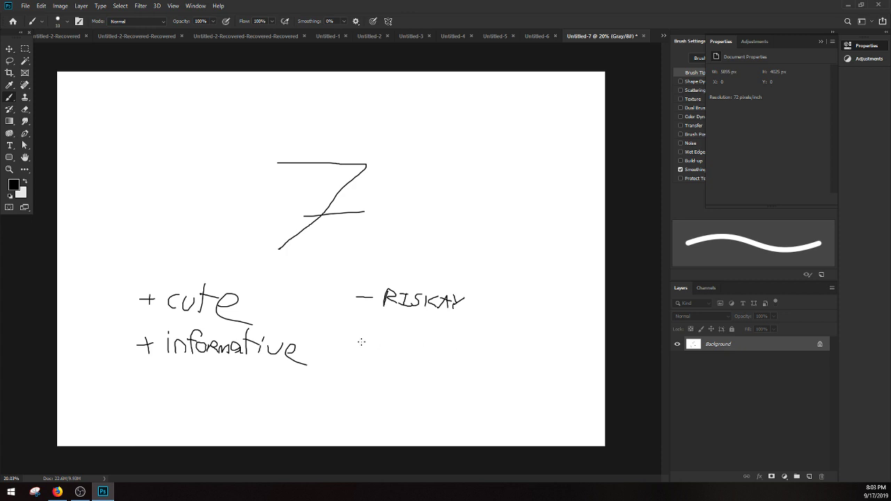
Step: Handwrite a second minus point, "- FLESHTOOTH", directly below "- RISKAY"
{"action": "mouse_move", "coordinate": [383, 349]}
{"action": "left_mouse_down"}
{"action": "mouse_move", "coordinate": [387, 323]}
{"action": "mouse_move", "coordinate": [378, 335]}
{"action": "mouse_move", "coordinate": [409, 337]}
{"action": "mouse_move", "coordinate": [407, 347]}
{"action": "mouse_move", "coordinate": [417, 336]}
{"action": "mouse_move", "coordinate": [474, 336]}
{"action": "left_mouse_up"}
{"action": "left_click_drag", "start_coordinate": [469, 336], "coordinate": [479, 349]}
{"action": "mouse_move", "coordinate": [491, 335]}
{"action": "left_mouse_down"}
{"action": "mouse_move", "coordinate": [489, 348]}
{"action": "mouse_move", "coordinate": [493, 340]}
{"action": "left_mouse_up"}
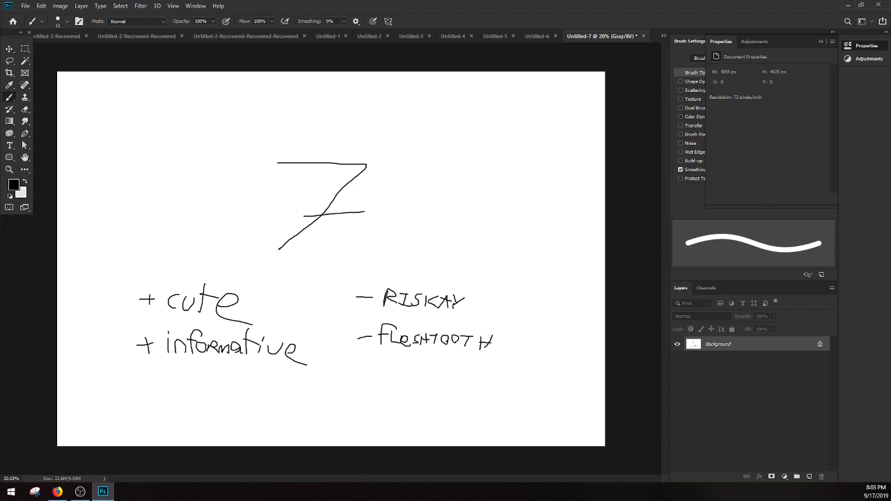
Step: Switch to Firefox and copy the gojinshi.com thumbnail of the three girls, "6 Anime Like Tejina-senpai (Magical Sempai)"
{"action": "left_click", "coordinate": [57, 492]}
{"action": "scroll", "coordinate": [380, 329], "scroll_direction": "down", "scroll_amount": 3}
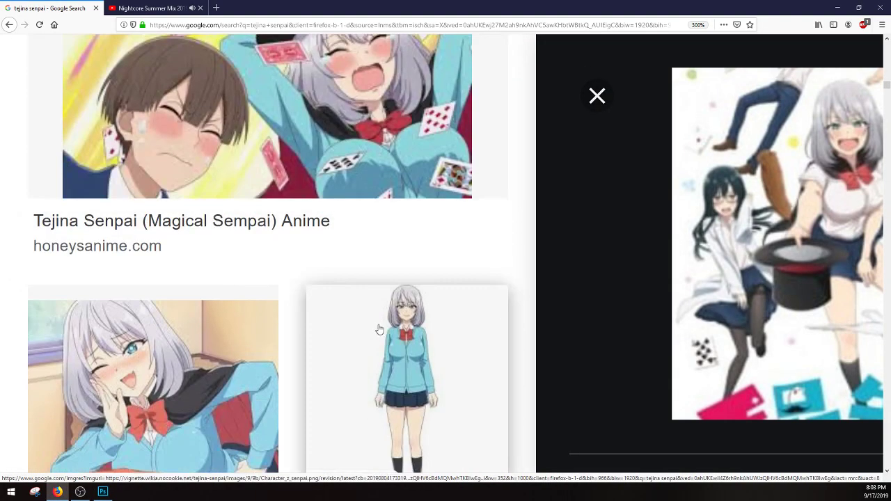
{"action": "scroll", "coordinate": [271, 288], "scroll_direction": "down", "scroll_amount": 5}
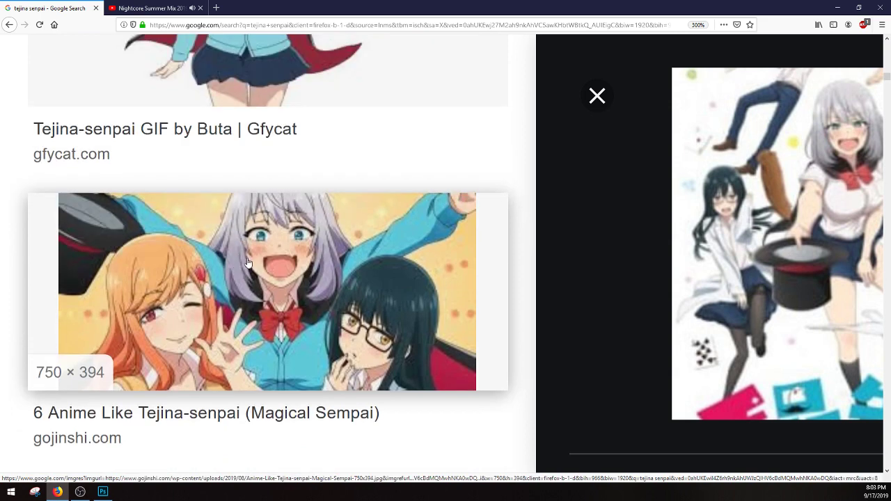
{"action": "right_click", "coordinate": [247, 261]}
{"action": "left_click", "coordinate": [261, 352]}
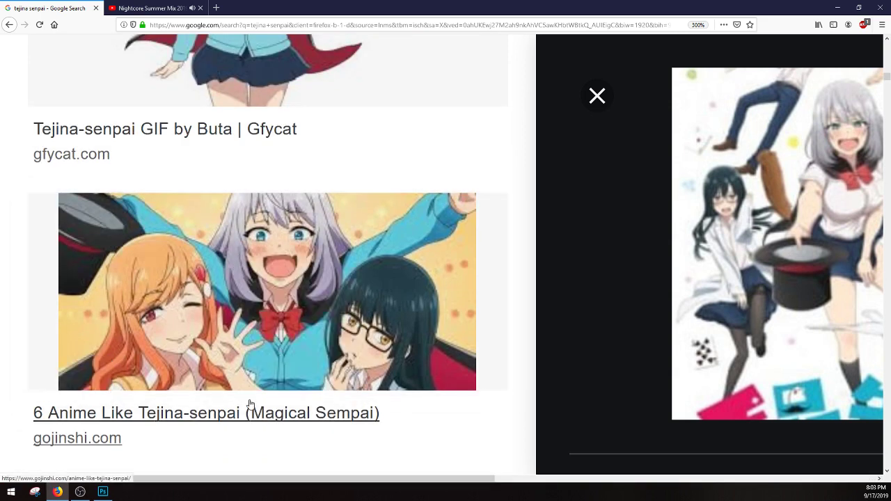
Step: Switch to Photoshop and paste the copied thumbnail of the three girls into the document with the handwritten notes
{"action": "left_click", "coordinate": [102, 491]}
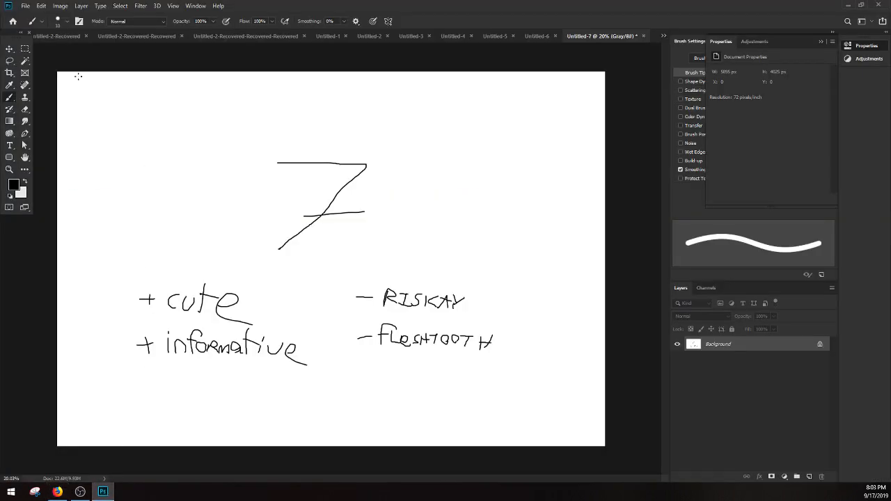
{"action": "left_click", "coordinate": [41, 5]}
{"action": "left_click", "coordinate": [64, 88]}
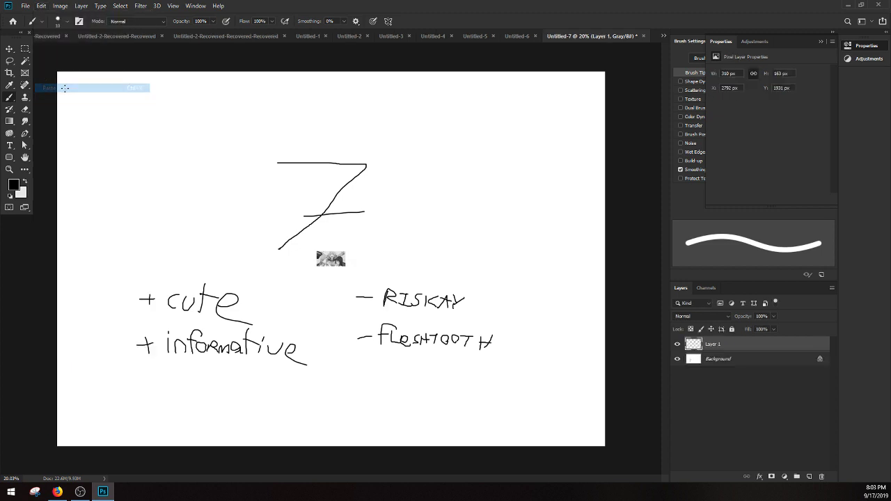
Step: Enlarge the pasted picture to about 5272 × 2812 px and move it fully inside the canvas, over the notes
{"action": "left_click", "coordinate": [9, 48]}
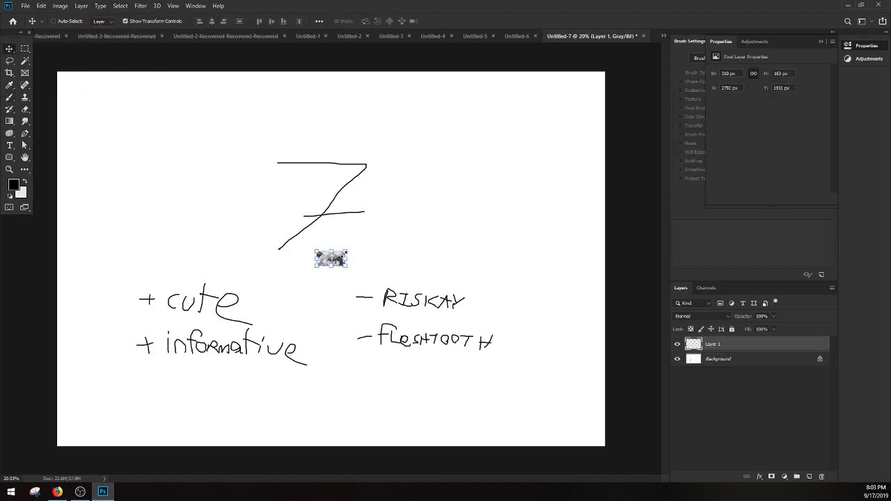
{"action": "left_click_drag", "start_coordinate": [346, 252], "coordinate": [658, 78]}
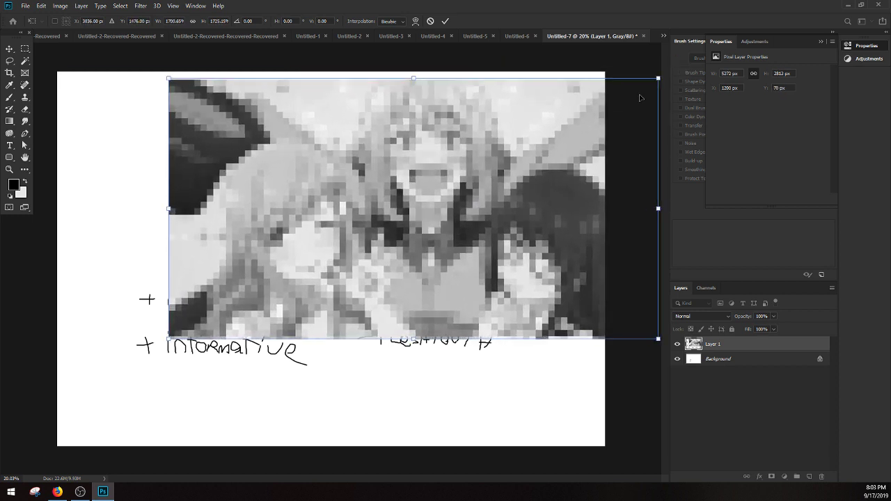
{"action": "left_click_drag", "start_coordinate": [561, 168], "coordinate": [490, 195]}
{"action": "left_click", "coordinate": [26, 49]}
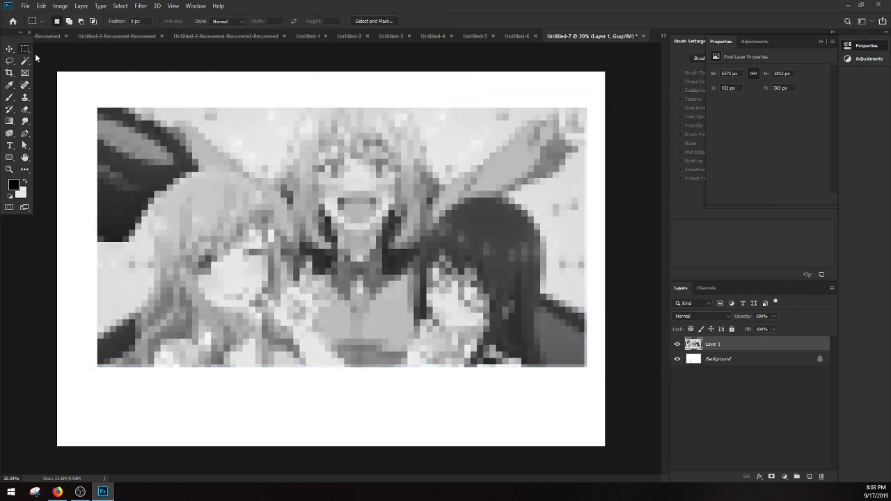
Step: Trace the upper lip, pointed fang and mouth corner of the middle girl in one black brush stroke
{"action": "key", "text": "z"}
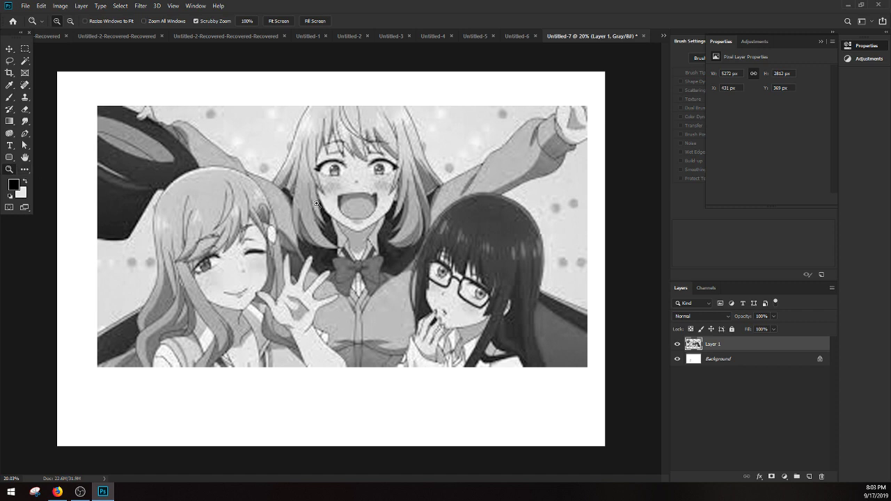
{"action": "left_click_drag", "start_coordinate": [374, 191], "coordinate": [481, 199]}
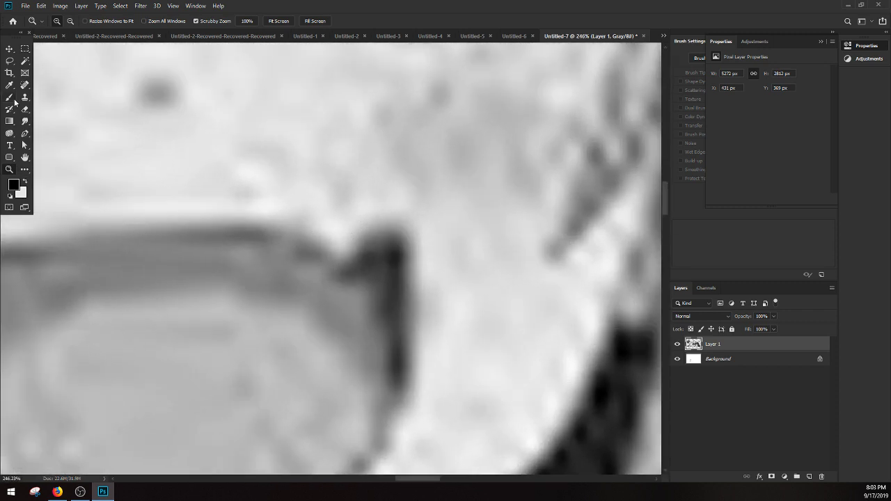
{"action": "left_click", "coordinate": [10, 98]}
{"action": "mouse_move", "coordinate": [109, 218]}
{"action": "left_mouse_down"}
{"action": "mouse_move", "coordinate": [258, 216]}
{"action": "mouse_move", "coordinate": [298, 228]}
{"action": "mouse_move", "coordinate": [328, 267]}
{"action": "mouse_move", "coordinate": [351, 221]}
{"action": "mouse_move", "coordinate": [384, 221]}
{"action": "mouse_move", "coordinate": [399, 276]}
{"action": "mouse_move", "coordinate": [394, 397]}
{"action": "left_mouse_up"}
{"action": "left_click", "coordinate": [10, 170]}
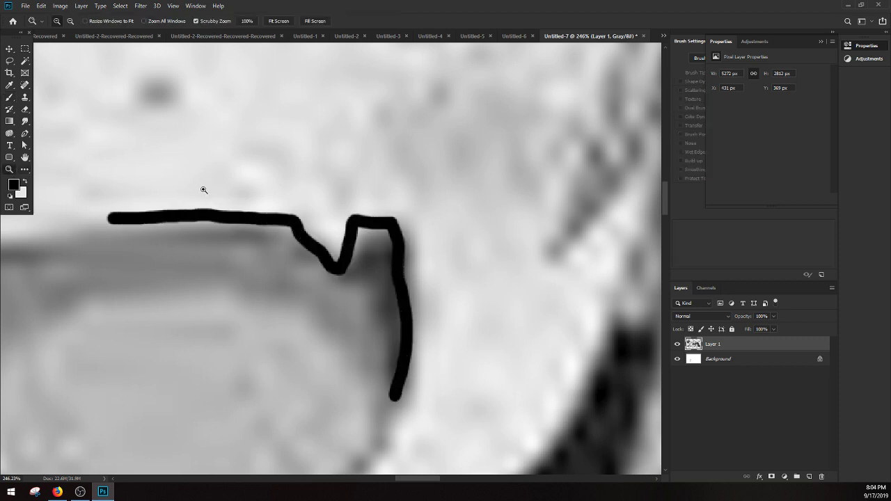
{"action": "left_click_drag", "start_coordinate": [203, 189], "coordinate": [170, 210]}
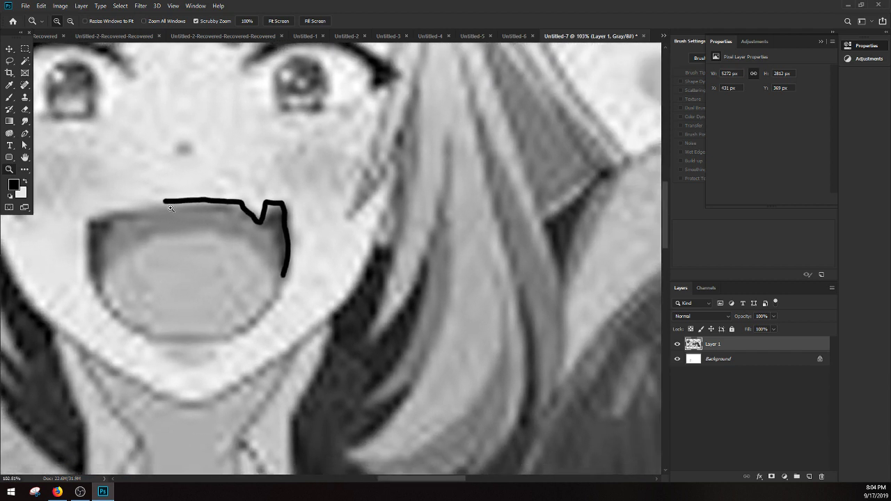
{"action": "left_click_drag", "start_coordinate": [298, 249], "coordinate": [277, 263]}
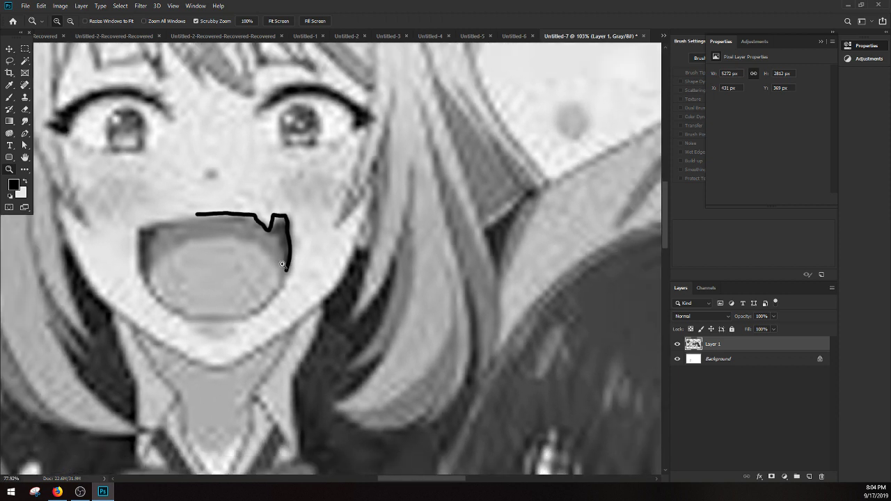
Step: Switch to Firefox, open the tv-date.com picture of the winking Tejina-senpai in the image results, and copy the larger preview
{"action": "left_click", "coordinate": [61, 492]}
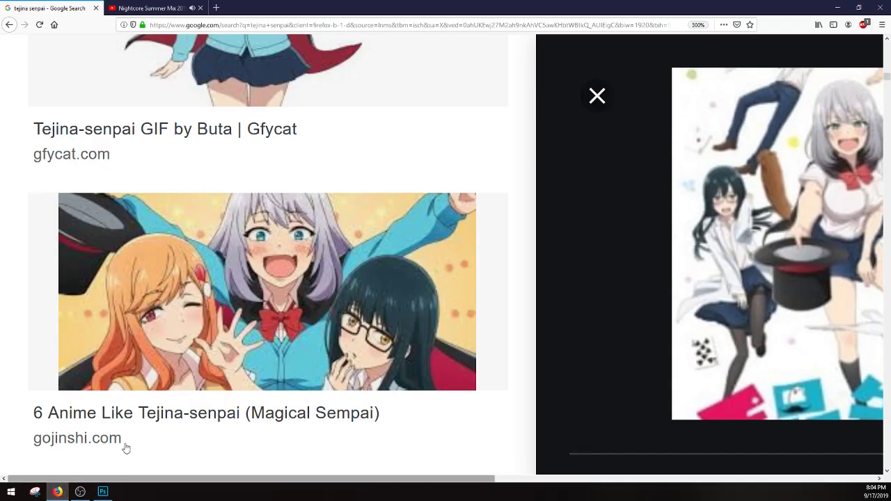
{"action": "scroll", "coordinate": [522, 317], "scroll_direction": "down", "scroll_amount": 10}
{"action": "scroll", "coordinate": [488, 303], "scroll_direction": "up", "scroll_amount": 4}
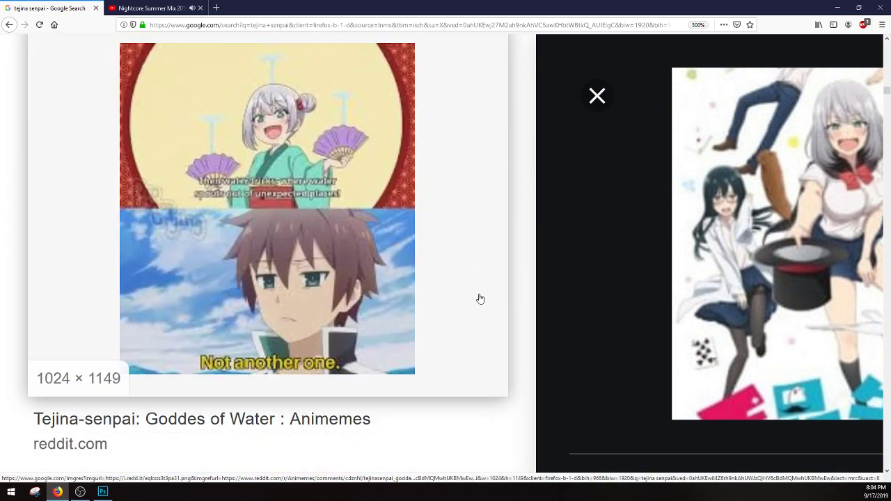
{"action": "scroll", "coordinate": [446, 296], "scroll_direction": "down", "scroll_amount": 6}
{"action": "scroll", "coordinate": [209, 237], "scroll_direction": "down", "scroll_amount": 1}
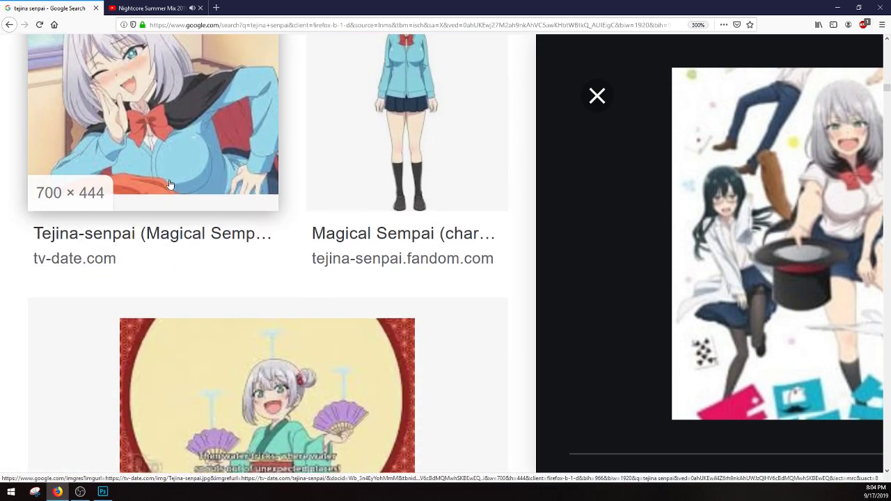
{"action": "left_click", "coordinate": [171, 184]}
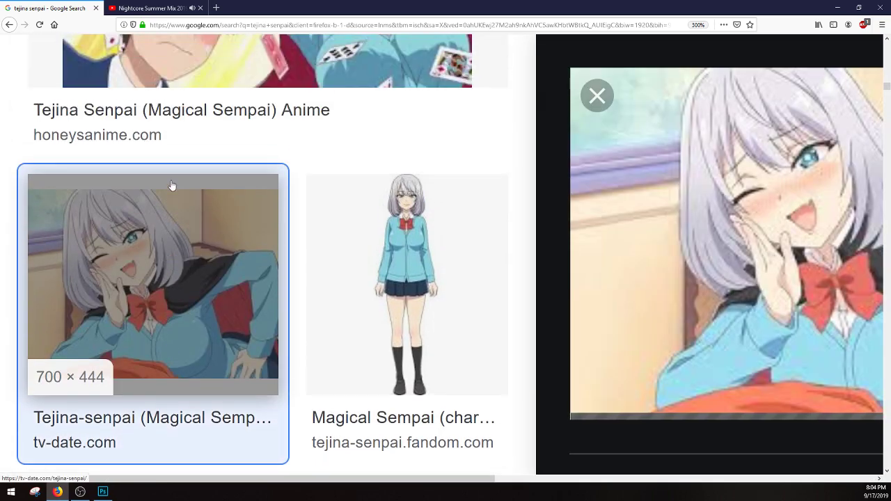
{"action": "right_click", "coordinate": [740, 269]}
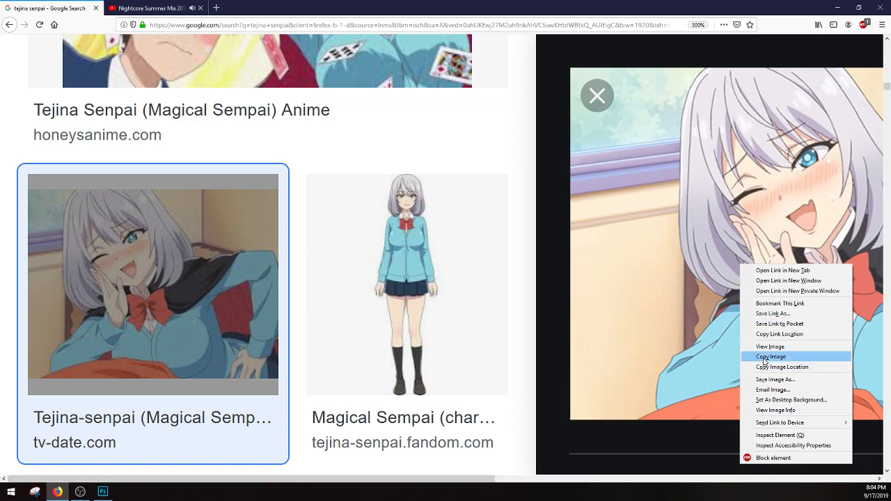
{"action": "left_click", "coordinate": [766, 357]}
Step: Switch to Photoshop and paste the copied winking-girl picture over the traced mouth
{"action": "left_click", "coordinate": [103, 491]}
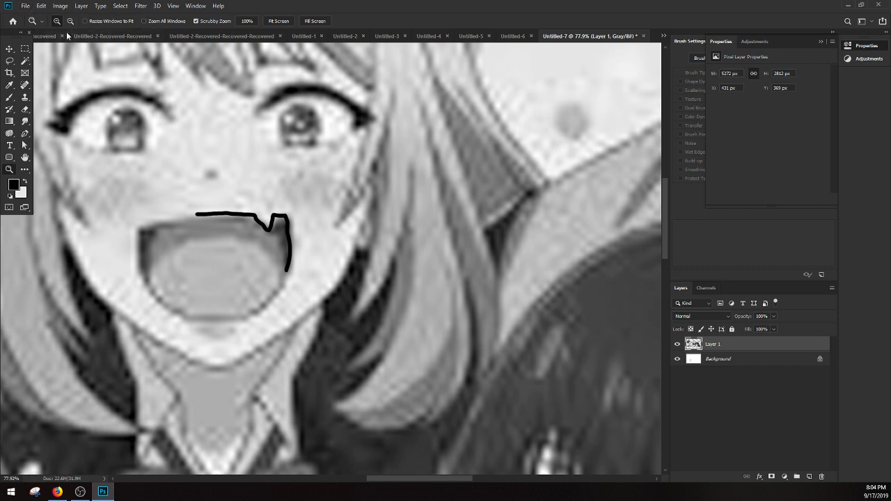
{"action": "left_click", "coordinate": [41, 7]}
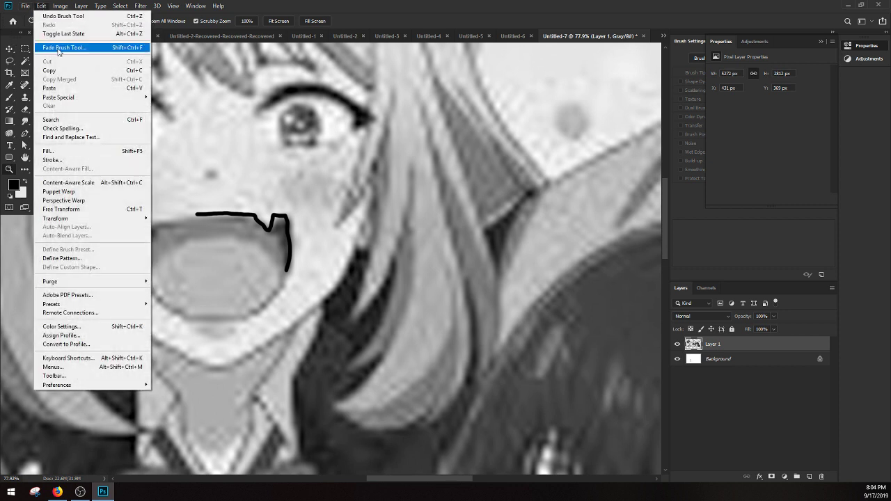
{"action": "left_click", "coordinate": [48, 87]}
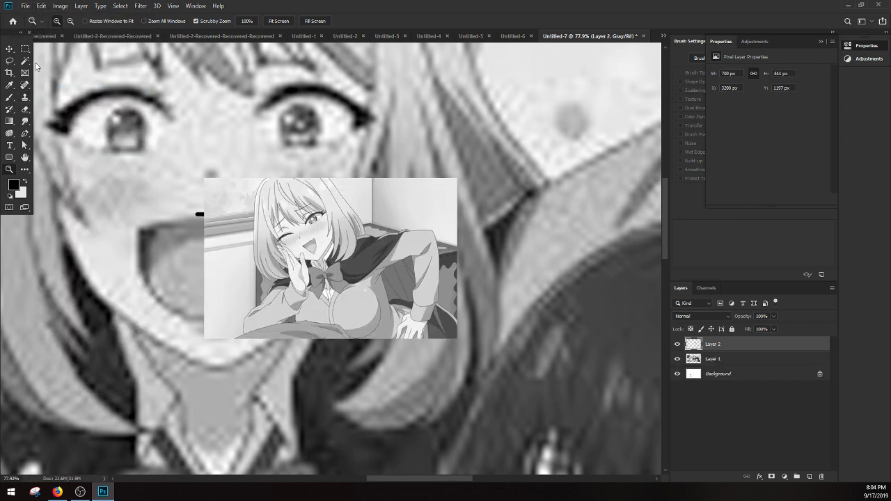
Step: Enlarge the pasted winking-girl picture proportionally to about 2207 × 1400 px
{"action": "key", "text": "ctrl+t"}
{"action": "left_click_drag", "start_coordinate": [458, 178], "coordinate": [693, 24]}
{"action": "left_click_drag", "start_coordinate": [656, 47], "coordinate": [599, 68]}
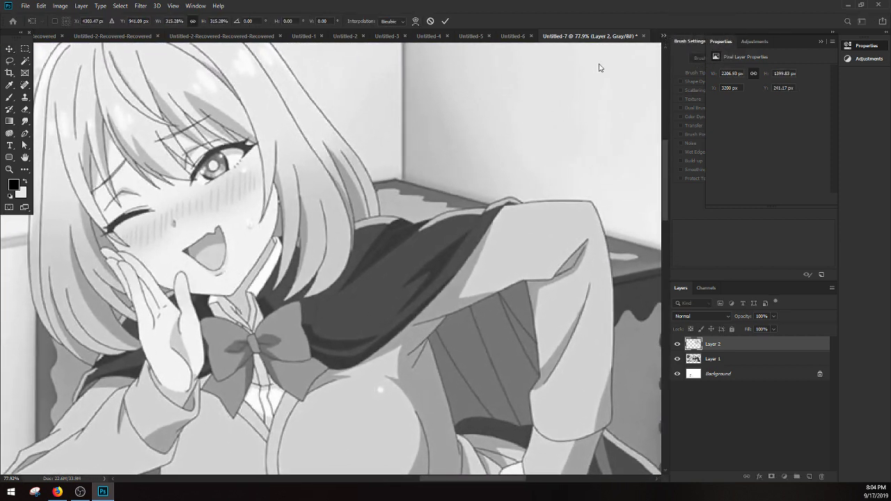
Step: Add an empty layer above the winking-girl picture for drawing over her open mouth
{"action": "left_click", "coordinate": [10, 170]}
{"action": "left_click_drag", "start_coordinate": [198, 243], "coordinate": [266, 242]}
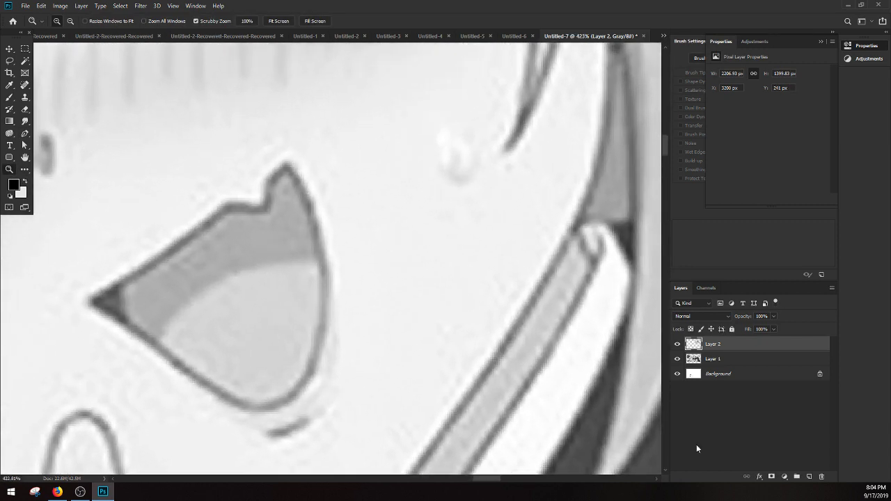
{"action": "left_click", "coordinate": [810, 478]}
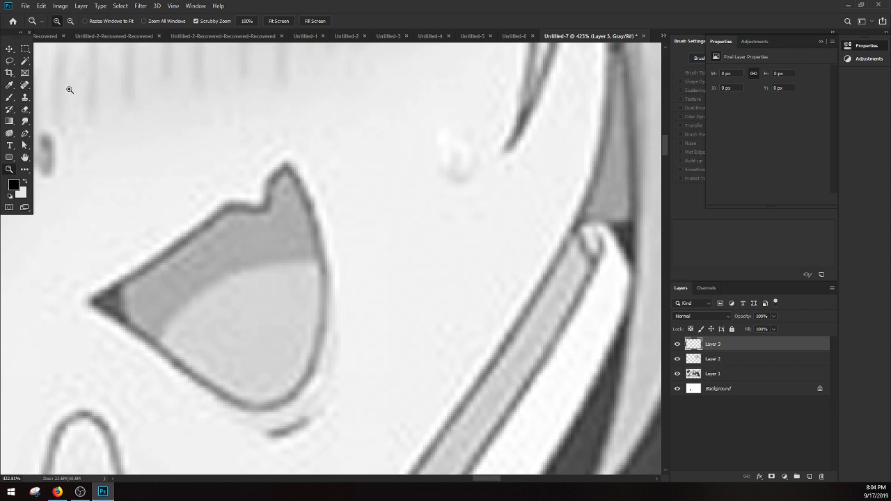
Step: Sample the grey of the upper lip line and set the Brush to 3 px with 46% hardness
{"action": "left_click", "coordinate": [12, 99]}
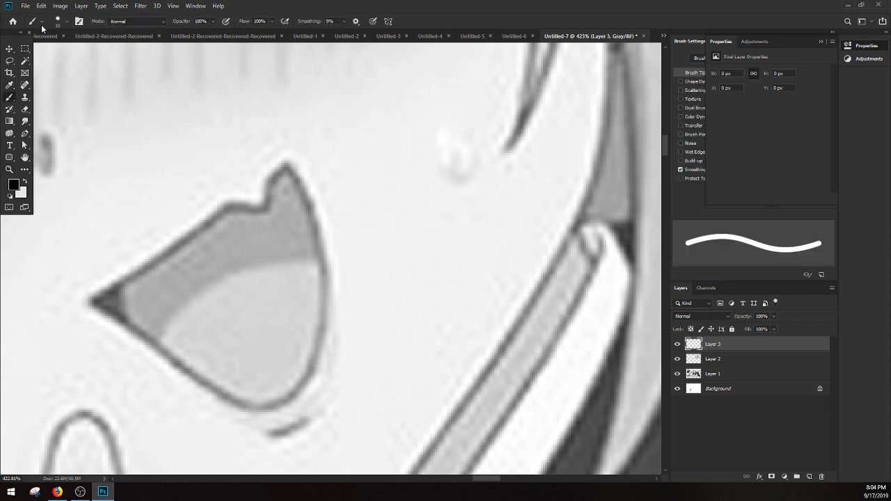
{"action": "left_click", "coordinate": [67, 24]}
{"action": "left_click_drag", "start_coordinate": [55, 51], "coordinate": [53, 51]}
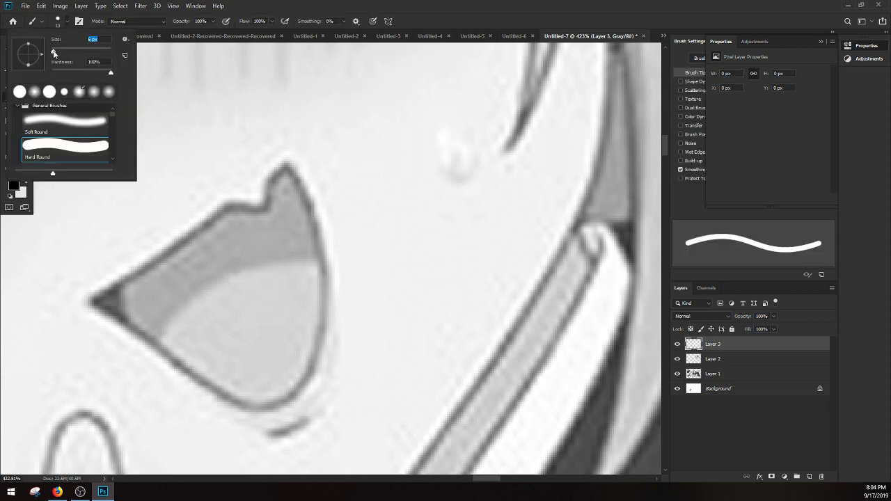
{"action": "left_click", "coordinate": [246, 4]}
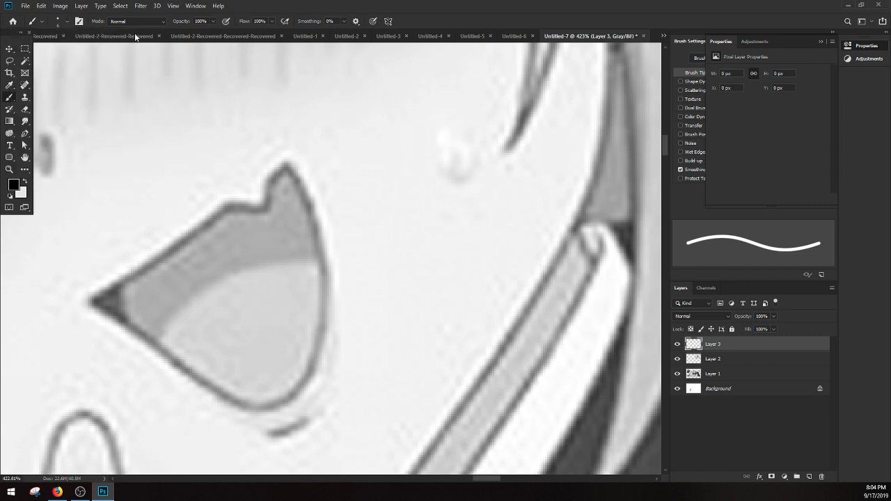
{"action": "left_click", "coordinate": [9, 86]}
{"action": "left_click", "coordinate": [183, 236]}
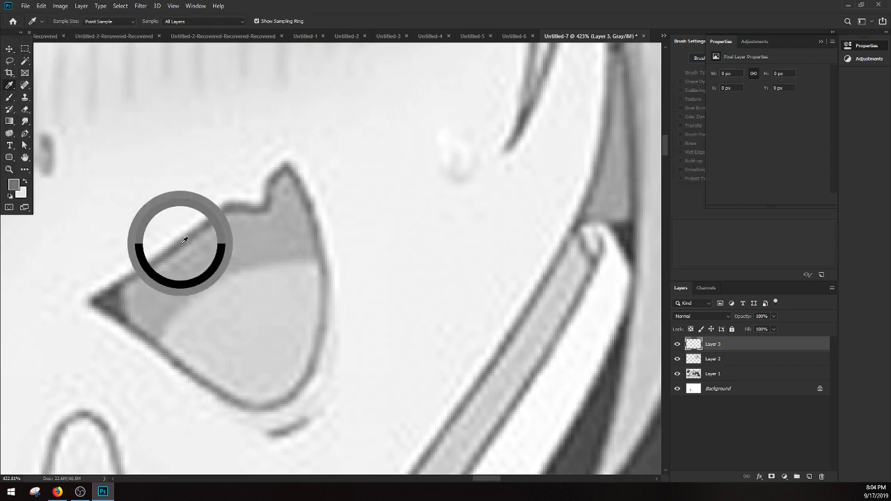
{"action": "left_click", "coordinate": [10, 98]}
{"action": "left_click", "coordinate": [68, 23]}
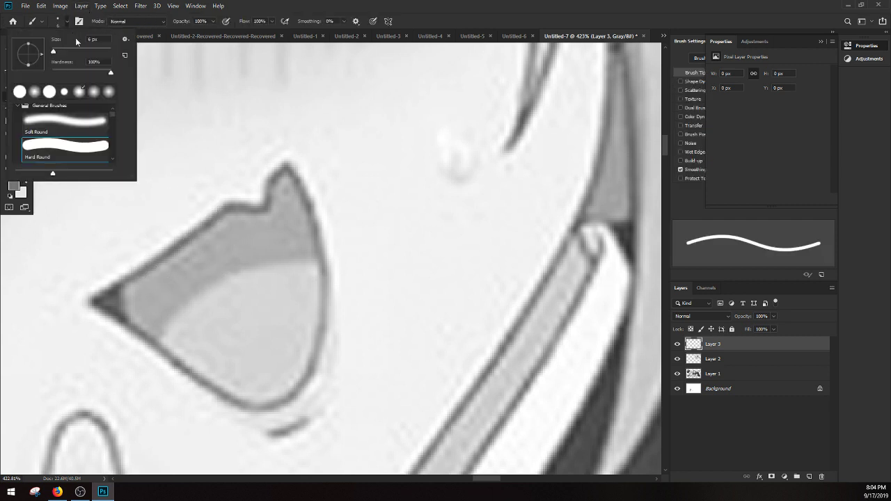
{"action": "left_click", "coordinate": [103, 42]}
{"action": "scroll", "coordinate": [103, 42], "scroll_direction": "down", "scroll_amount": 3}
{"action": "left_click", "coordinate": [78, 74]}
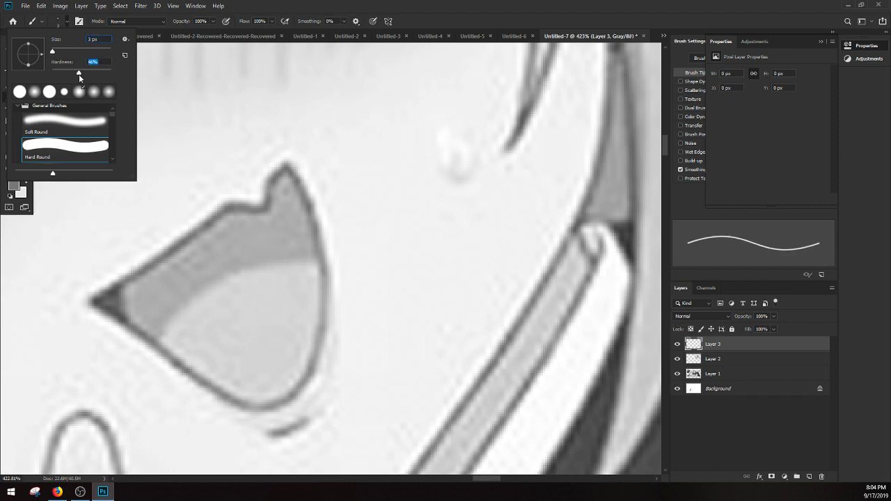
Step: Try twice to close off the fang-shaped notch in the upper lip with a thin stroke, erasing the attempts
{"action": "left_click_drag", "start_coordinate": [271, 179], "coordinate": [244, 197]}
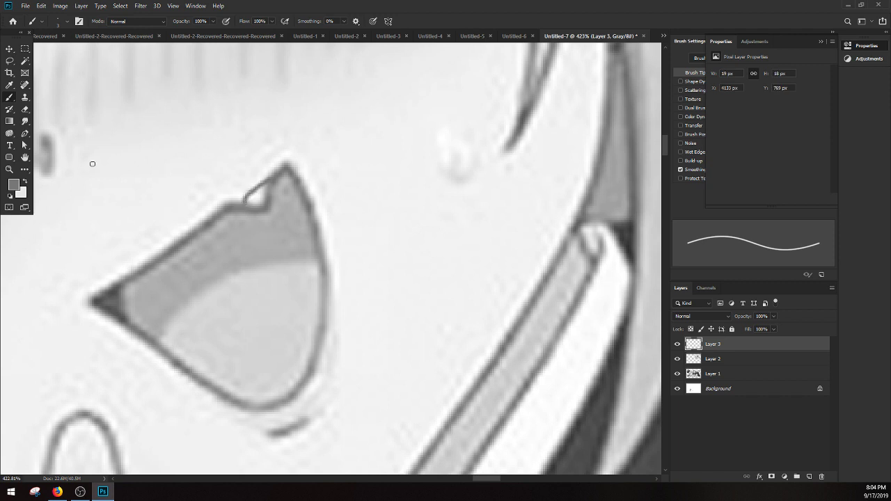
{"action": "left_click", "coordinate": [25, 109]}
{"action": "left_click", "coordinate": [251, 256]}
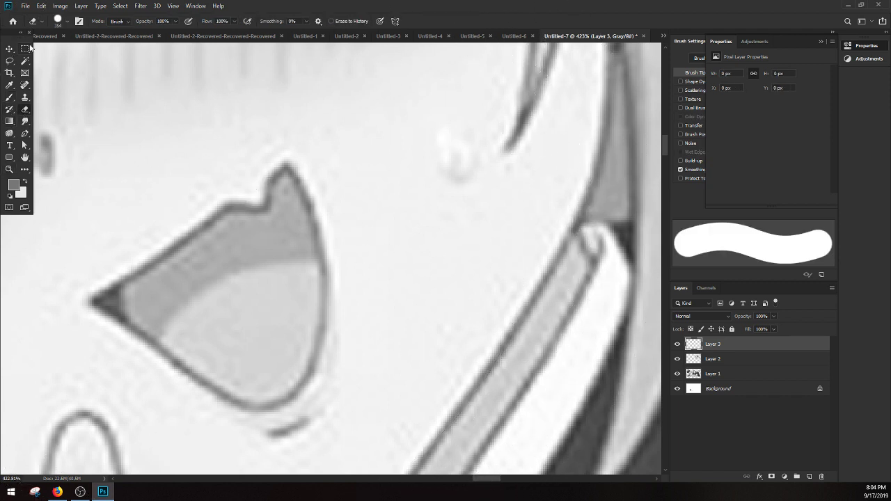
{"action": "left_click", "coordinate": [9, 98]}
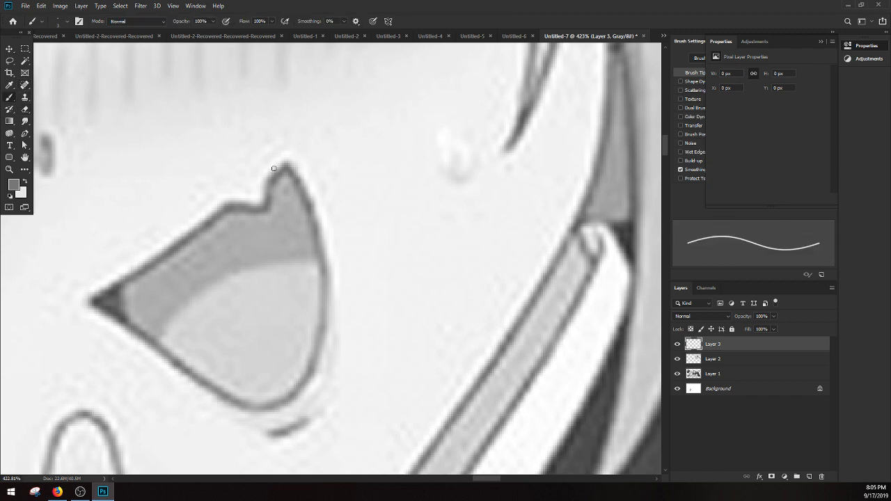
{"action": "left_click", "coordinate": [237, 203]}
{"action": "key", "text": "e"}
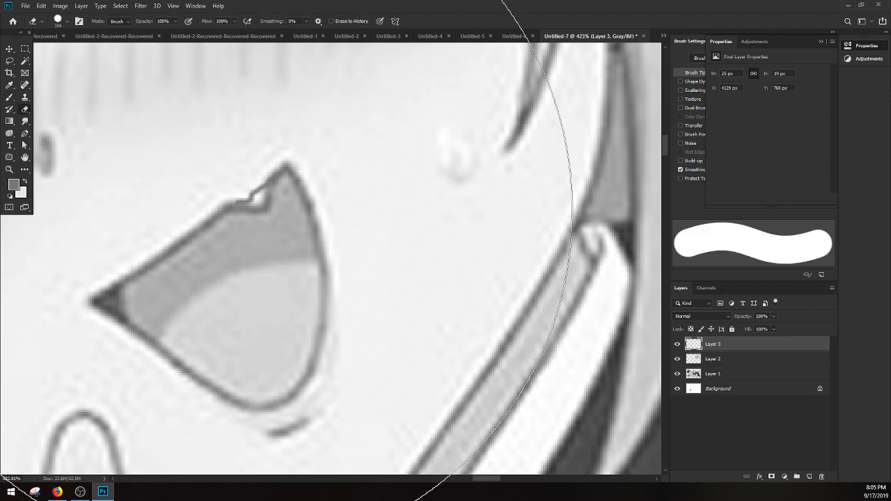
Step: Set the Brush size to 4 px for drawing over the mouth
{"action": "left_click", "coordinate": [9, 98]}
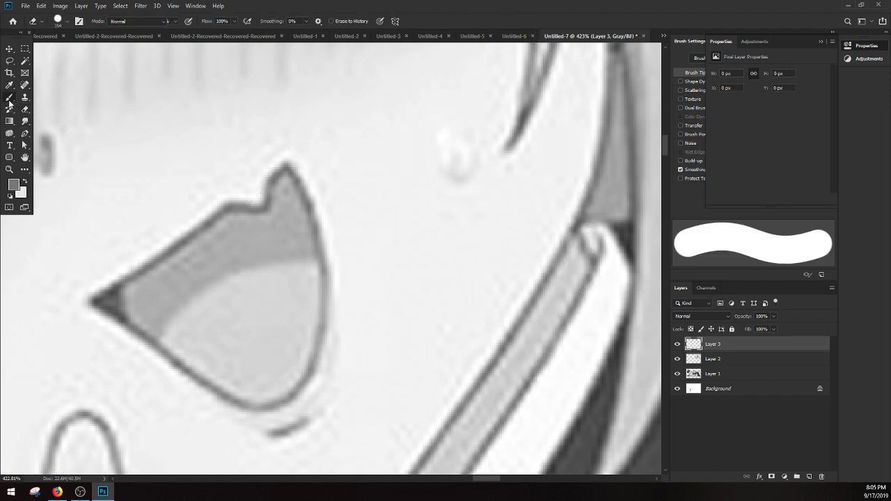
{"action": "left_click", "coordinate": [66, 23]}
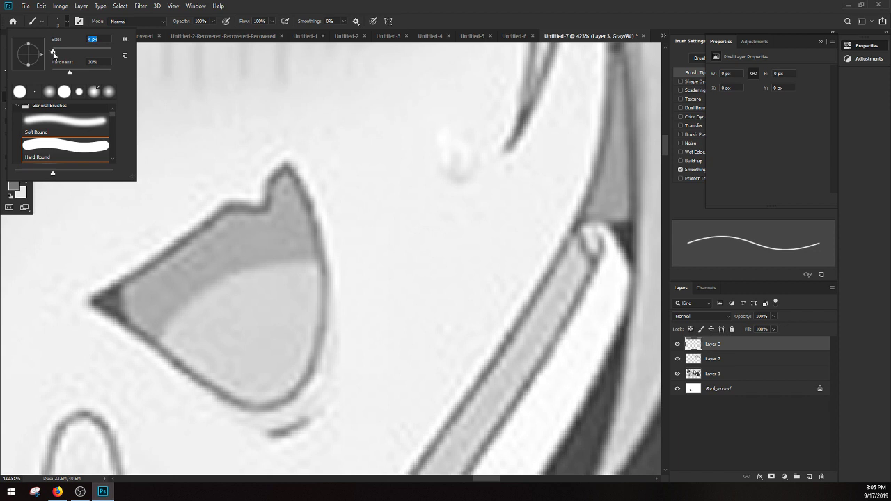
{"action": "left_click", "coordinate": [271, 178]}
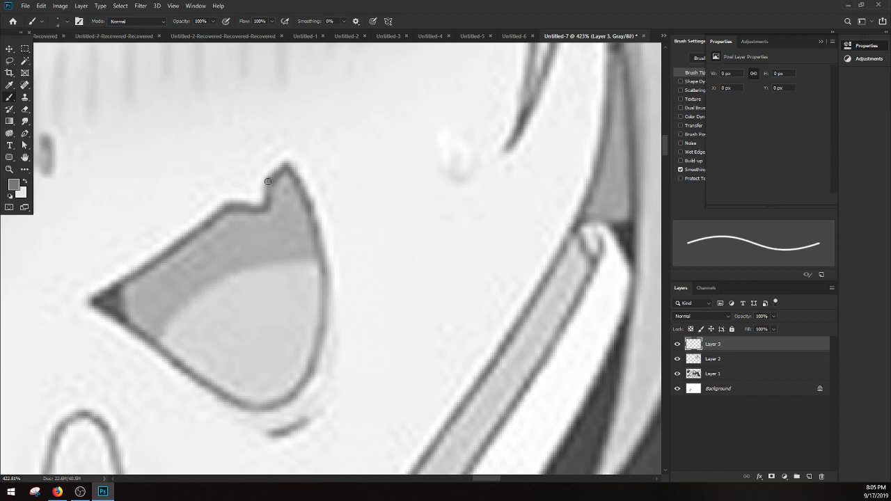
Step: Try a short curved stroke outward from the notch's upper edge and erase it
{"action": "left_click_drag", "start_coordinate": [270, 179], "coordinate": [252, 185]}
{"action": "left_click", "coordinate": [25, 110]}
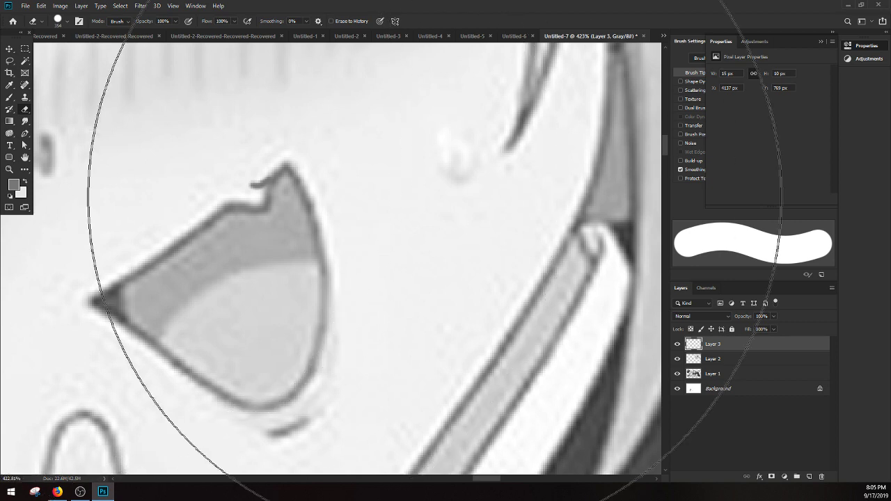
{"action": "mouse_move", "coordinate": [431, 154]}
{"action": "left_mouse_down"}
{"action": "mouse_move", "coordinate": [318, 262]}
{"action": "mouse_move", "coordinate": [175, 238]}
{"action": "left_mouse_up"}
Step: Draw the lip line across the fang notch and along the upper lip in one brush stroke about 33 × 26 px
{"action": "left_click", "coordinate": [9, 97]}
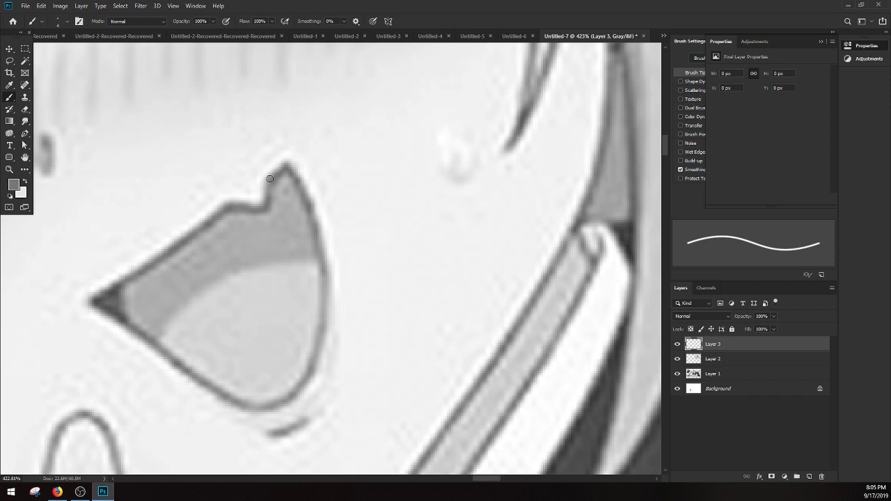
{"action": "mouse_move", "coordinate": [270, 179]}
{"action": "left_mouse_down"}
{"action": "mouse_move", "coordinate": [227, 208]}
{"action": "mouse_move", "coordinate": [278, 170]}
{"action": "mouse_move", "coordinate": [220, 214]}
{"action": "mouse_move", "coordinate": [244, 197]}
{"action": "mouse_move", "coordinate": [262, 208]}
{"action": "mouse_move", "coordinate": [207, 245]}
{"action": "left_mouse_up"}
Step: Examine the edited mouth at normal viewing size and compare it with the middle girl's mouth in the group picture
{"action": "left_click", "coordinate": [15, 167]}
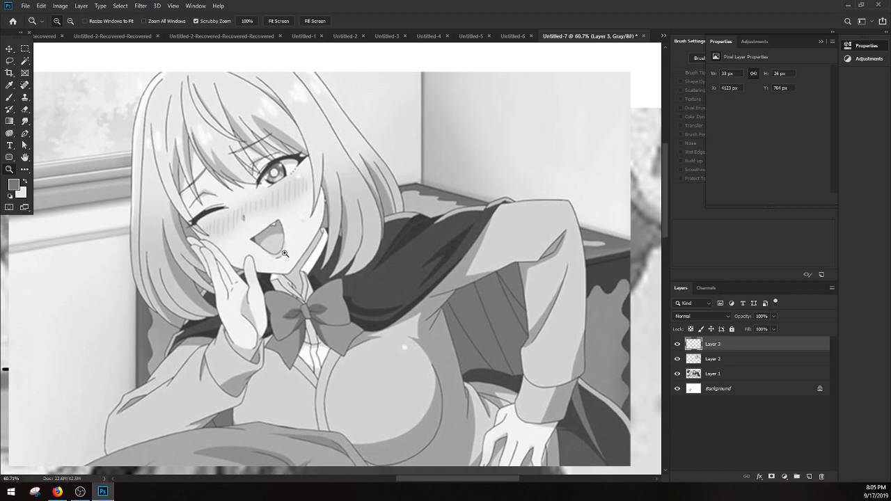
{"action": "mouse_move", "coordinate": [287, 255]}
{"action": "left_mouse_down"}
{"action": "mouse_move", "coordinate": [261, 258]}
{"action": "mouse_move", "coordinate": [277, 263]}
{"action": "left_mouse_up"}
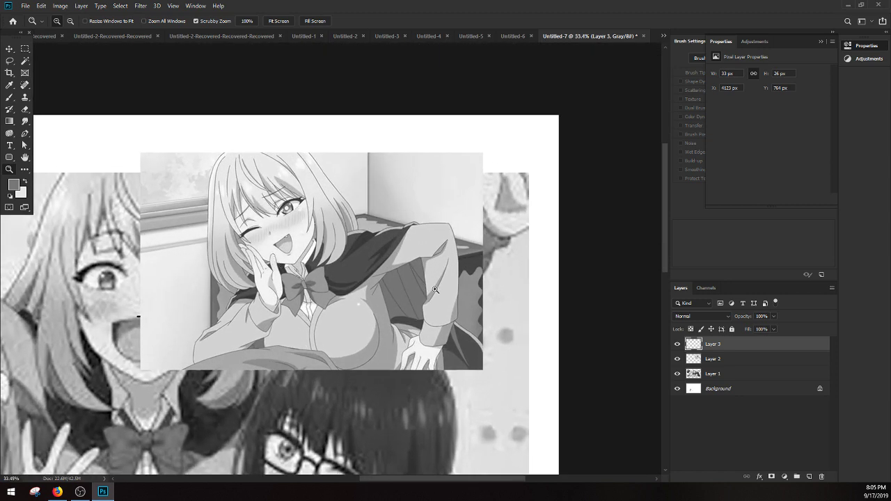
{"action": "left_click_drag", "start_coordinate": [435, 290], "coordinate": [416, 292]}
{"action": "left_click_drag", "start_coordinate": [276, 321], "coordinate": [290, 321]}
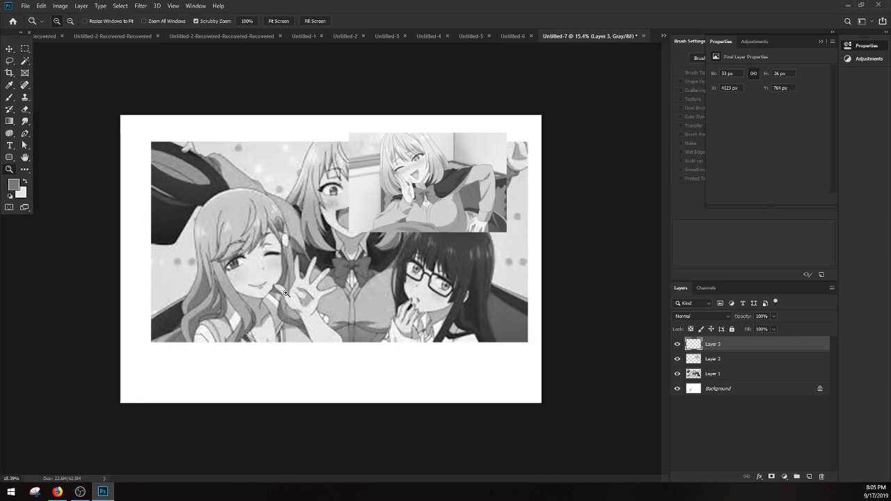
{"action": "left_click_drag", "start_coordinate": [332, 256], "coordinate": [342, 248]}
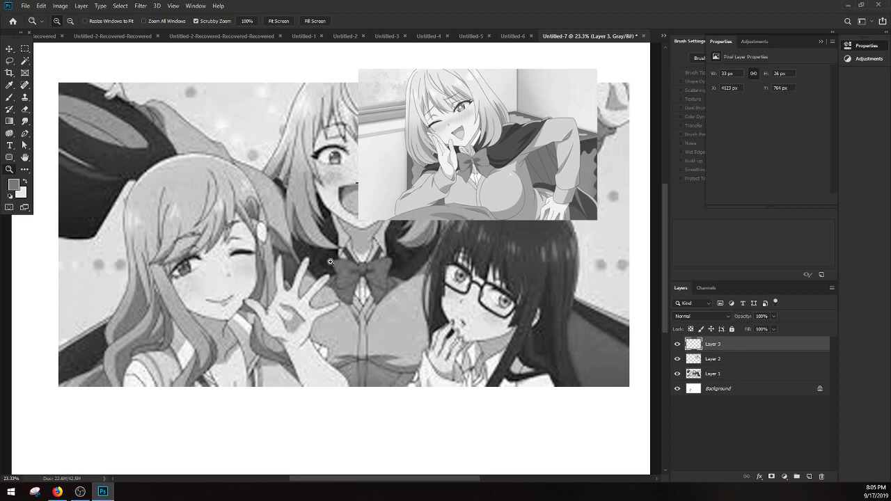
{"action": "left_click_drag", "start_coordinate": [471, 126], "coordinate": [453, 126]}
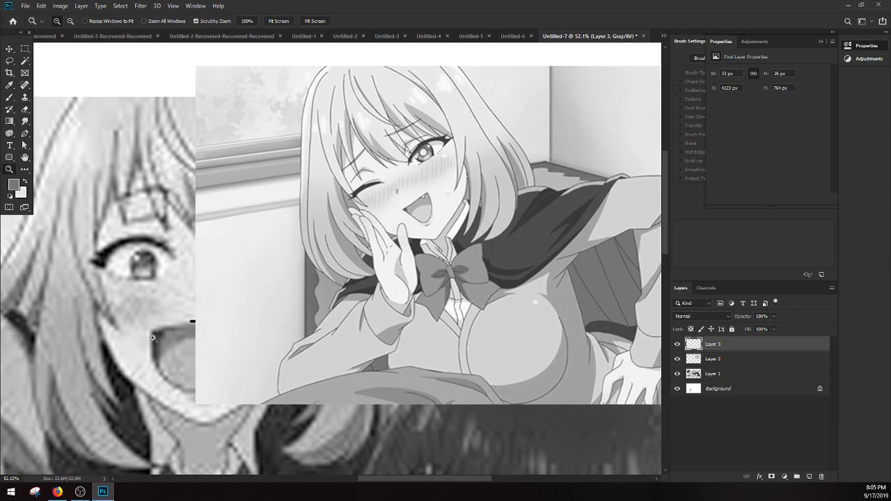
{"action": "left_click_drag", "start_coordinate": [154, 339], "coordinate": [148, 337]}
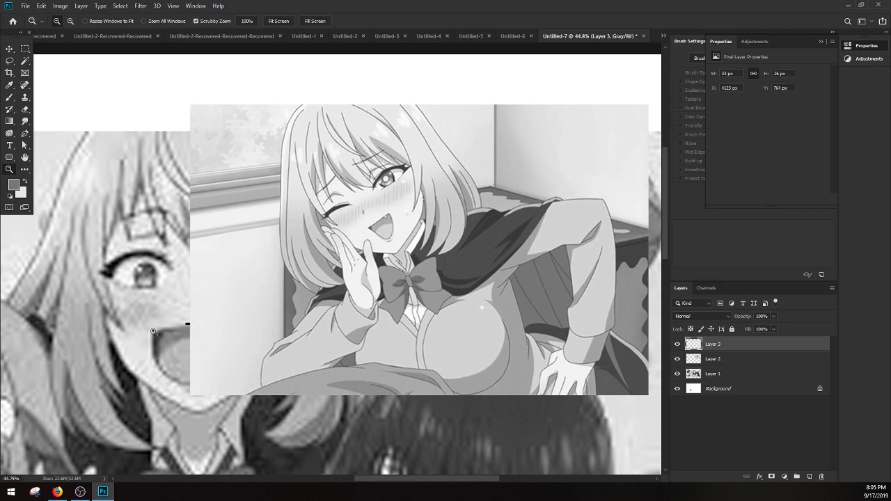
Step: Switch to Firefox and show the YouTube page with the Nightcore Summer Mix 2019 video
{"action": "left_click", "coordinate": [57, 492]}
{"action": "left_click", "coordinate": [158, 7]}
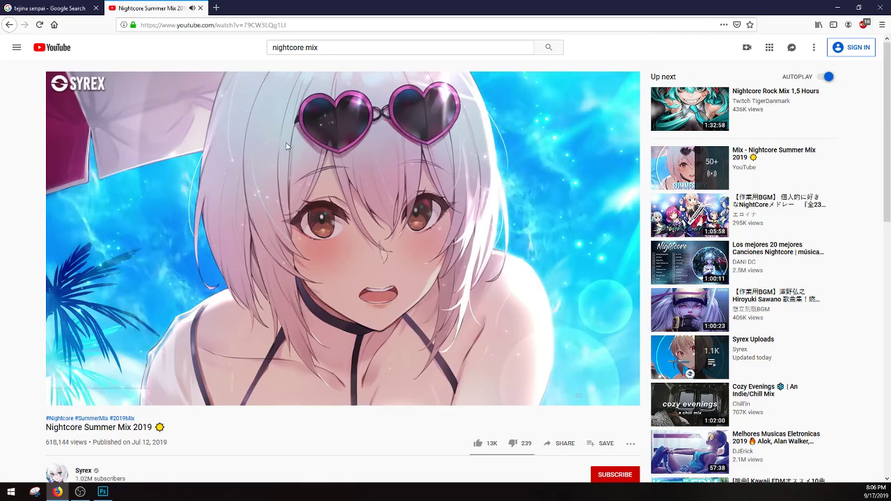